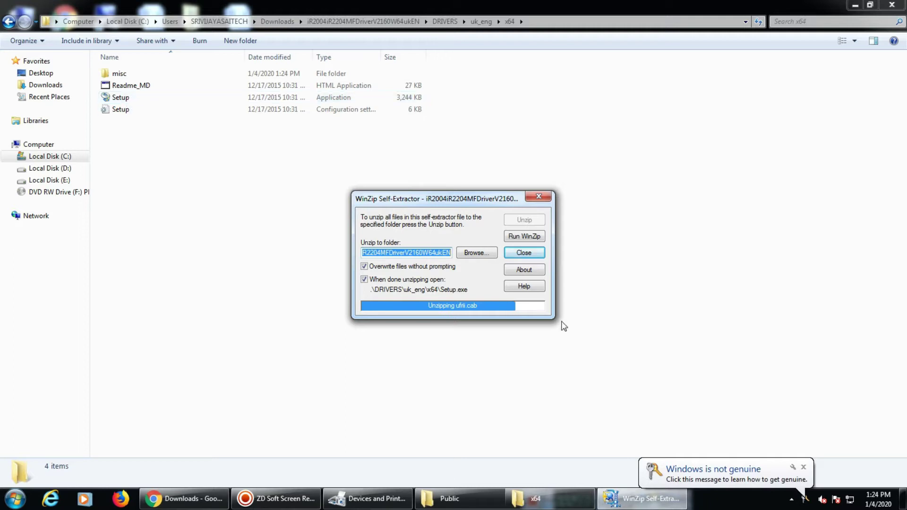
Dismiss the Windows notification, bring up the extracted MF Drivers setup wizard and accept its license agreement.
left_click(805, 467)
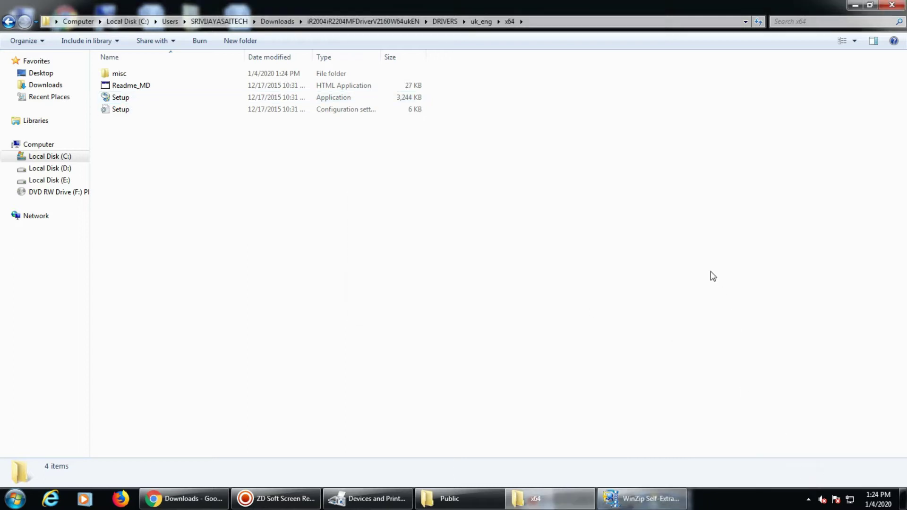
left_click(631, 501)
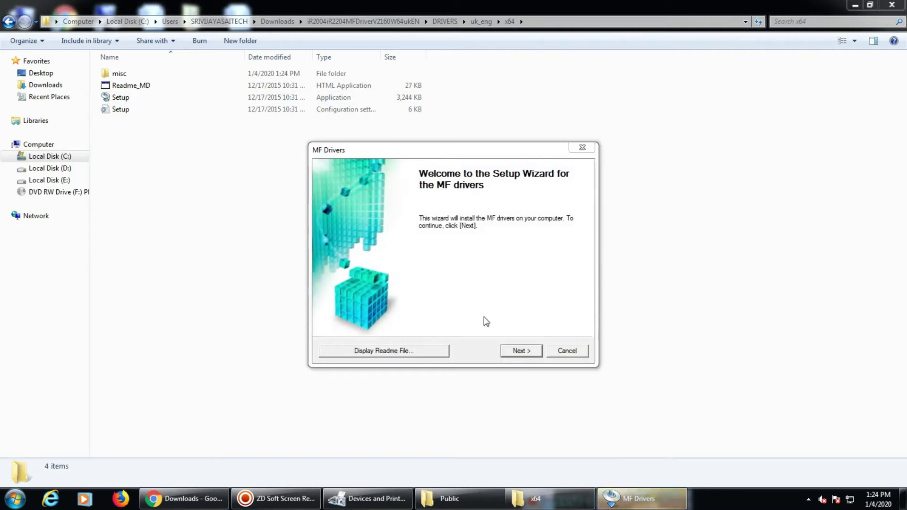
left_click(520, 351)
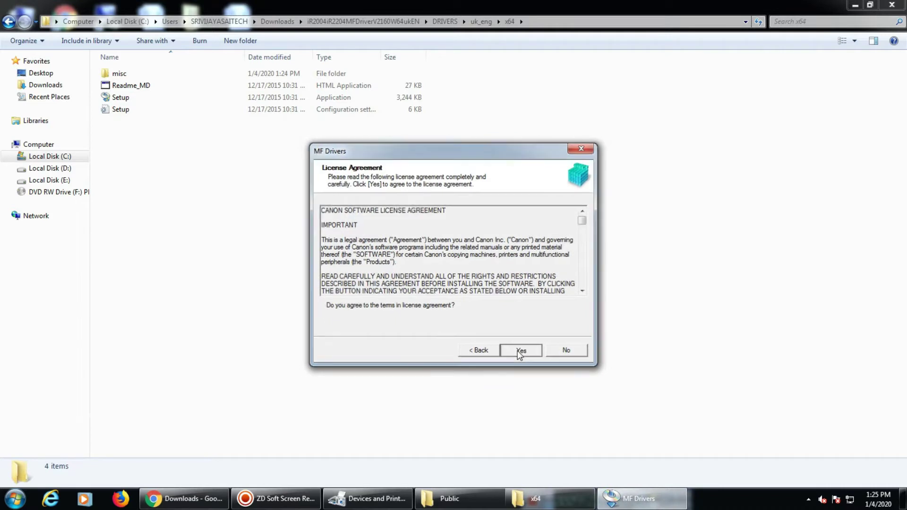
left_click(520, 351)
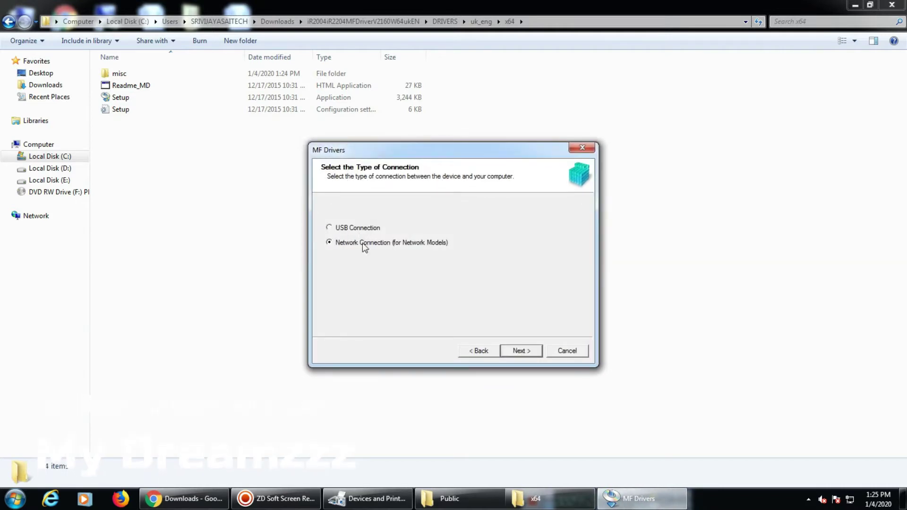
Configure the driver setup for a network connection with the Windows Firewall block removed, targeting the imageRUNNER device at 192.168.1.5.
left_click(529, 350)
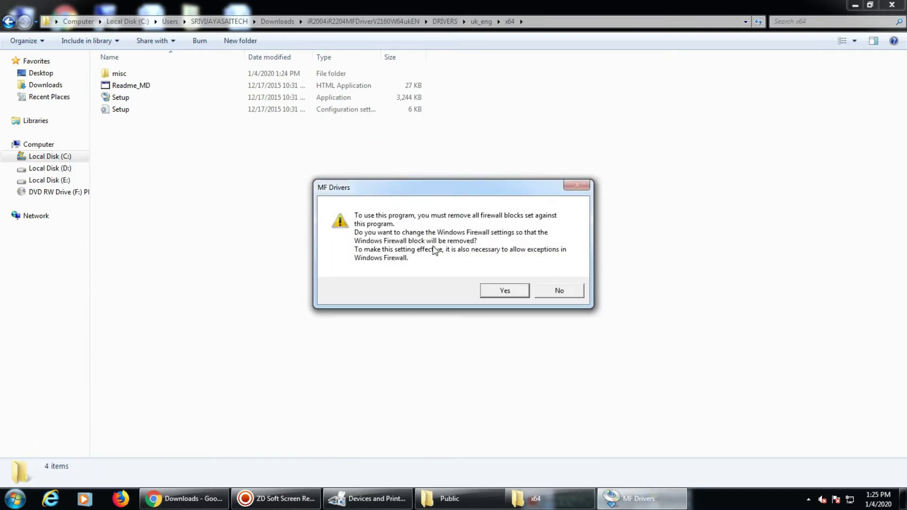
left_click(505, 292)
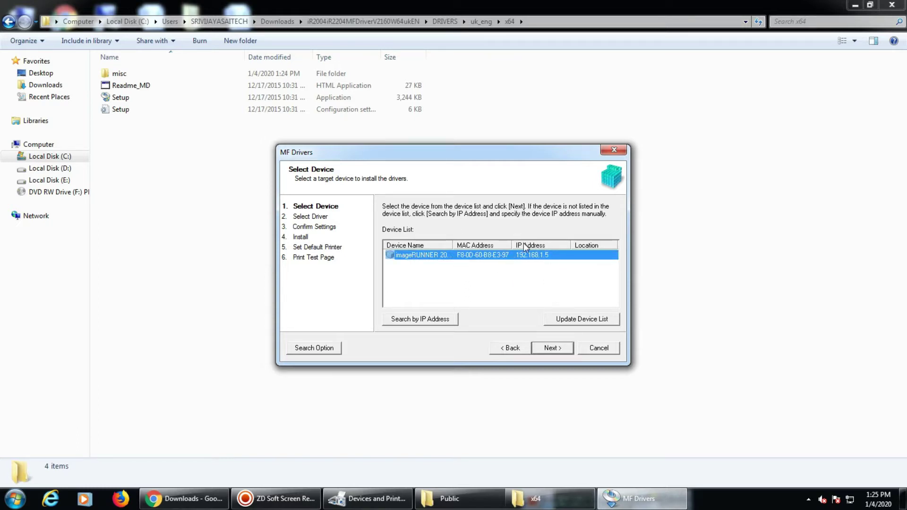
left_click(551, 349)
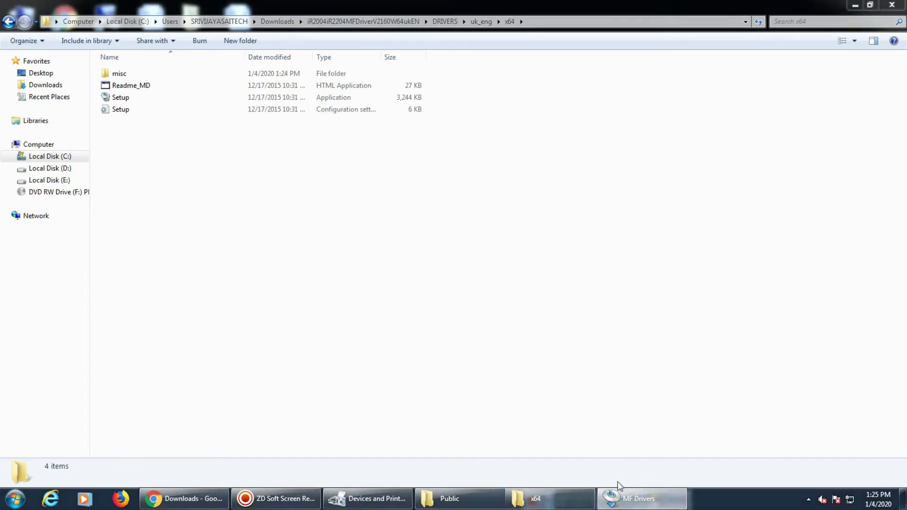
Install the Printer and Scanner drivers, keeping the printer name Canon iR2004/2204 UFRII LT and leaving it unshared.
left_click(855, 6)
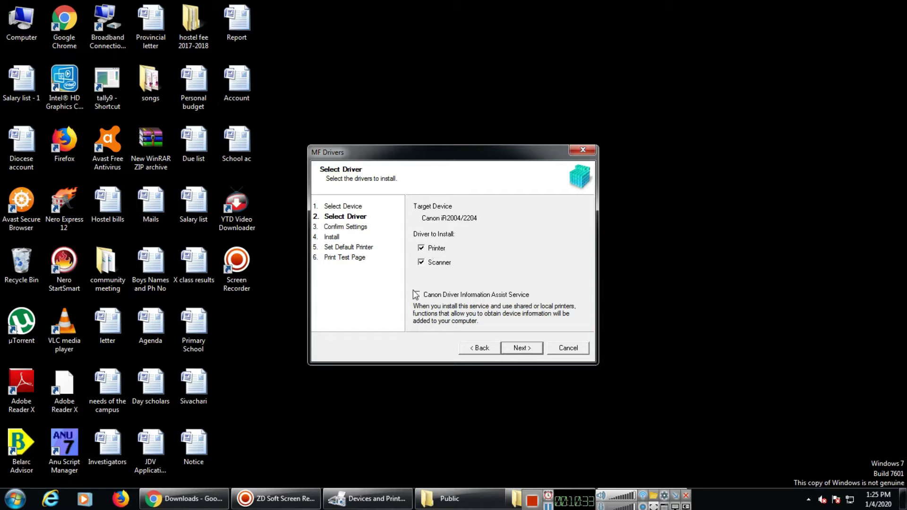
left_click(522, 348)
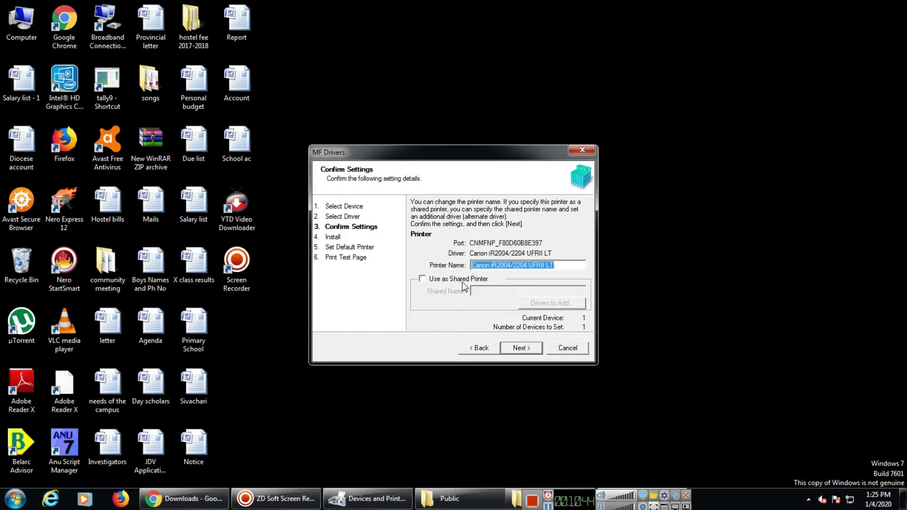
left_click(519, 347)
left_click(523, 349)
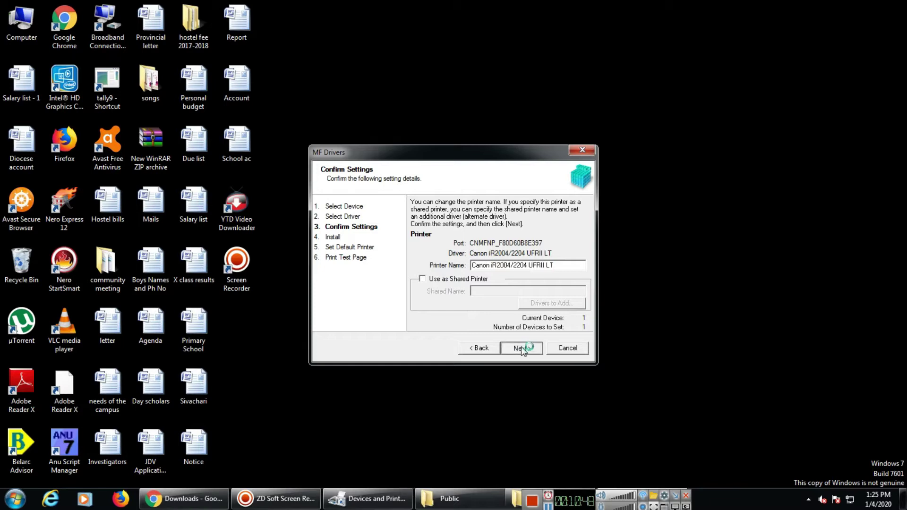
left_click(521, 348)
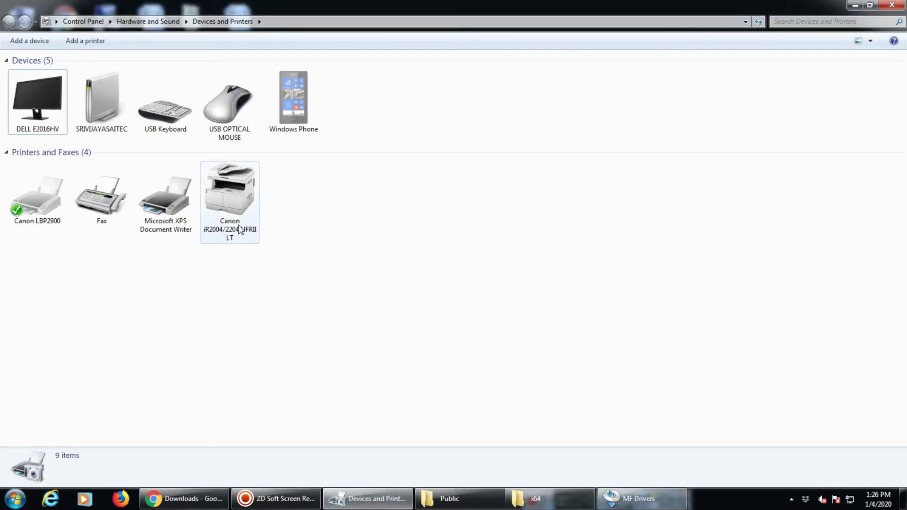
Check the Canon iR2004/2204 UFRII LT entry and its available options in Devices and Printers.
left_click(235, 198)
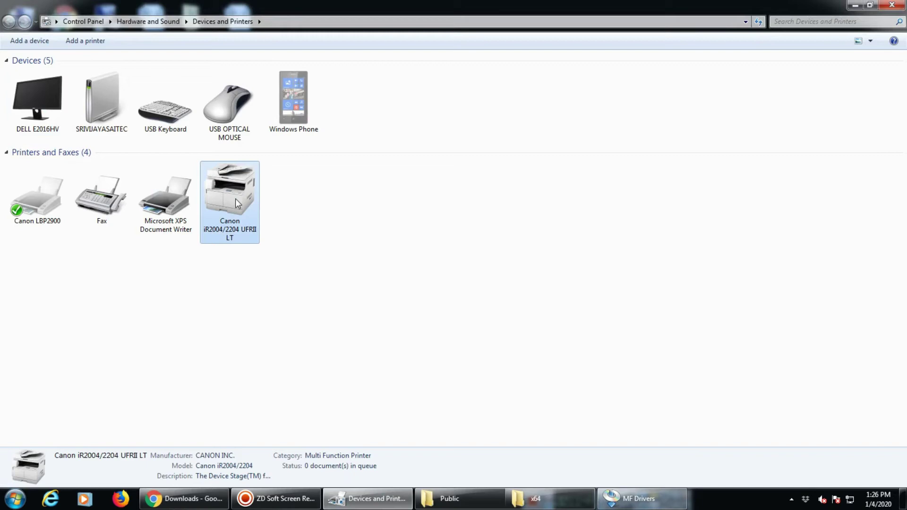
right_click(236, 199)
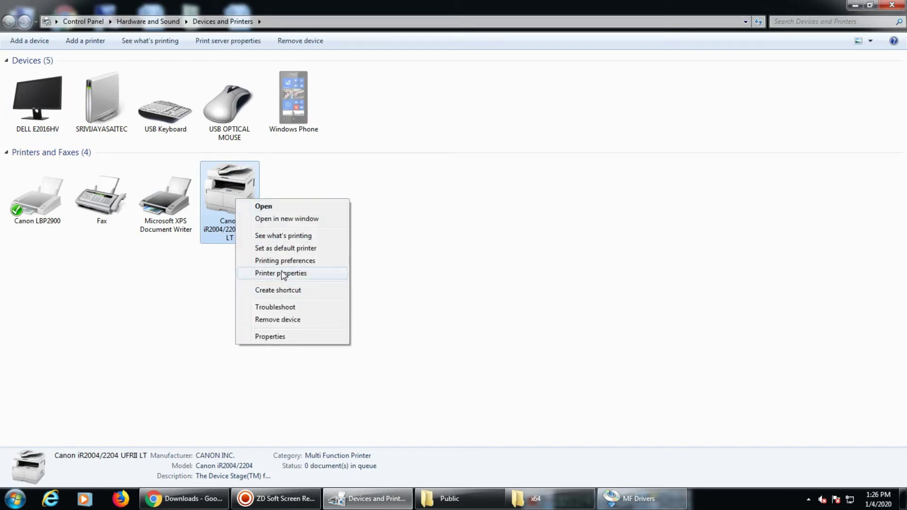
left_click(610, 255)
left_click(854, 7)
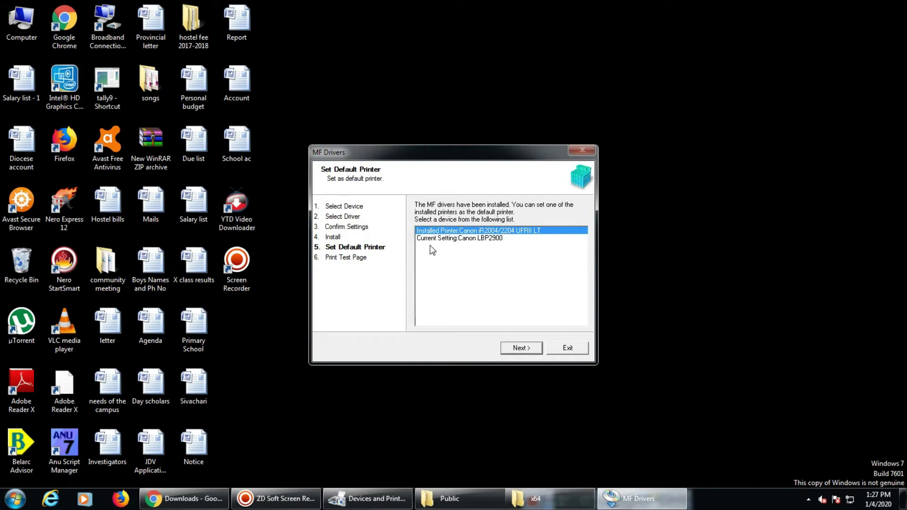
Set the Canon iR2004/2204 UFRII LT as default printer and finish the wizard with a test page print.
left_click(524, 349)
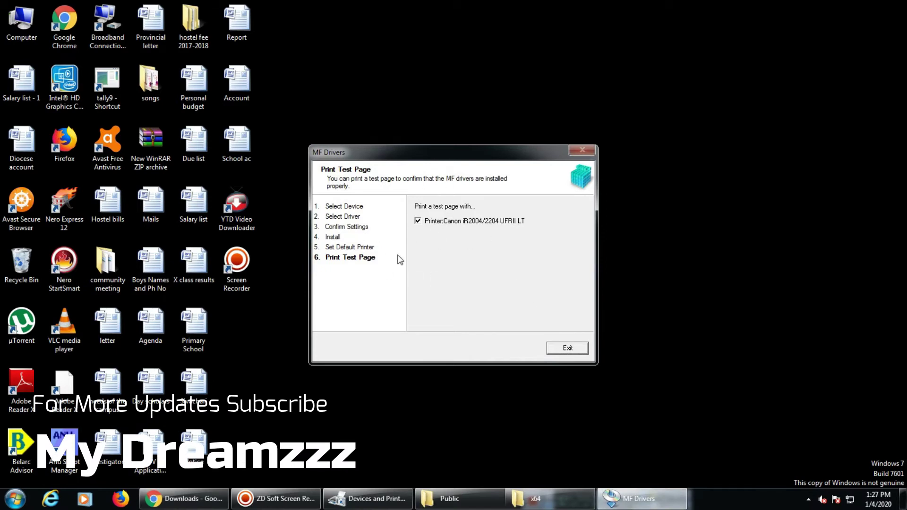
left_click(567, 348)
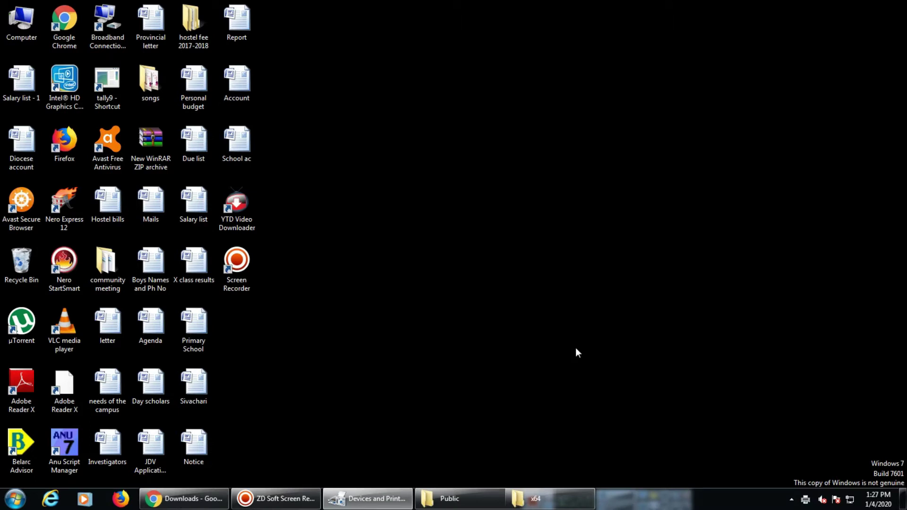
left_click(534, 495)
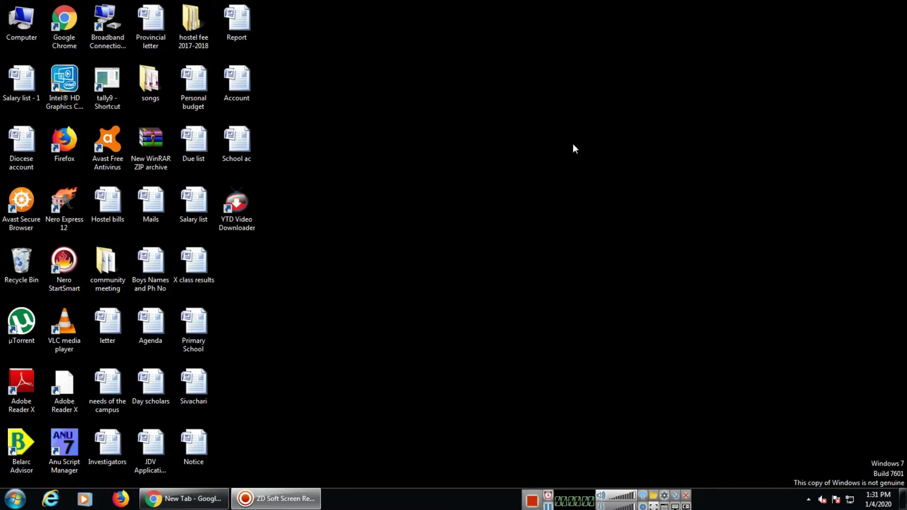
right_click(573, 143)
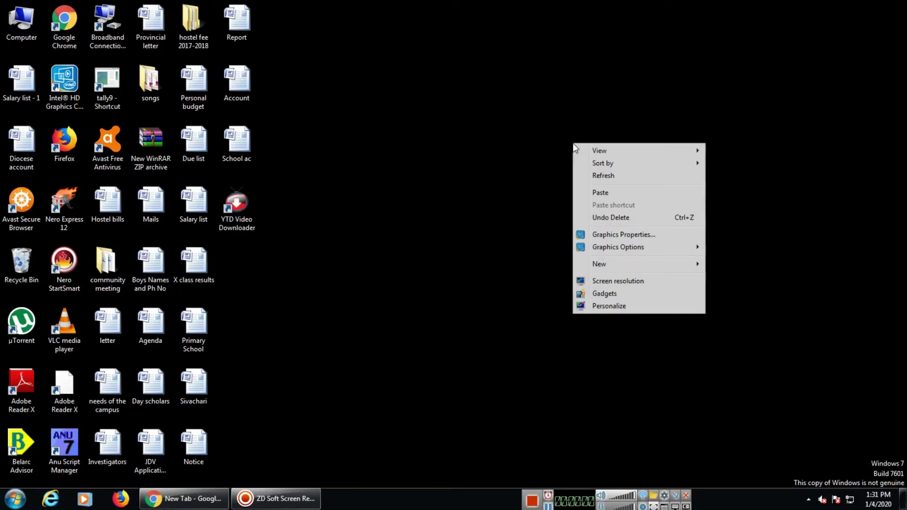
left_click(602, 176)
right_click(508, 63)
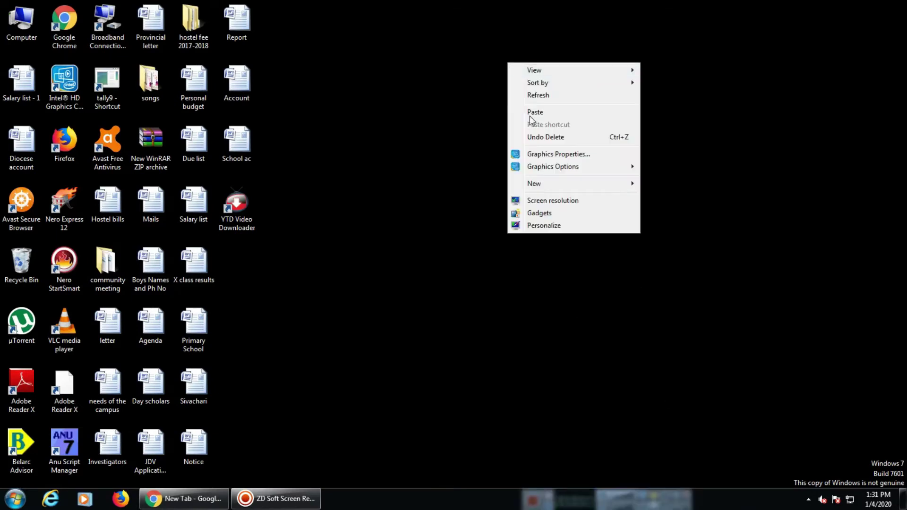
left_click(531, 94)
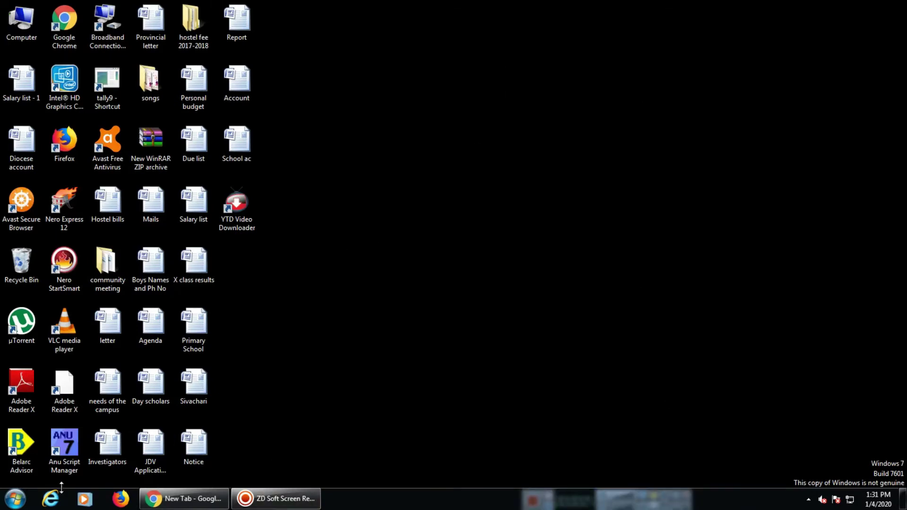
Open Devices and Printers, review the options of the default Canon iR2004/2204 UFRII LT printer, and close the window.
key("super")
key("Escape")
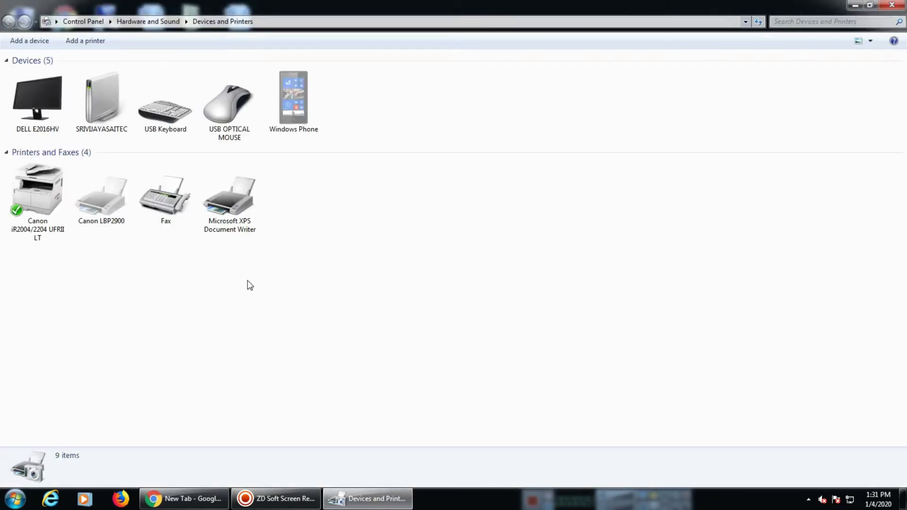
left_click(231, 203)
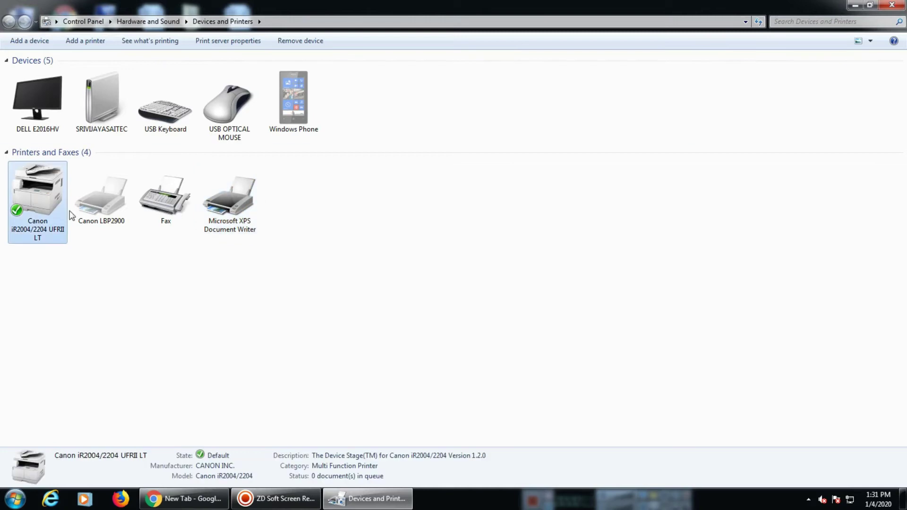
right_click(42, 180)
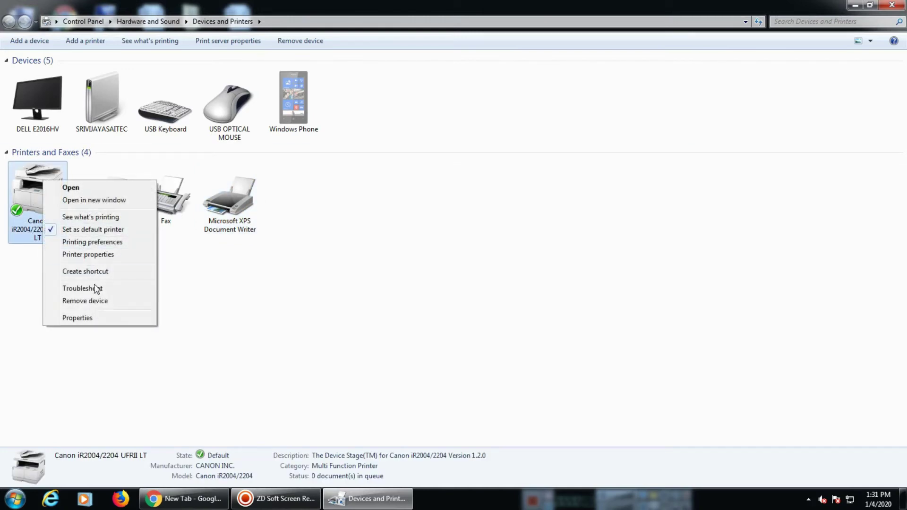
left_click(136, 372)
right_click(30, 214)
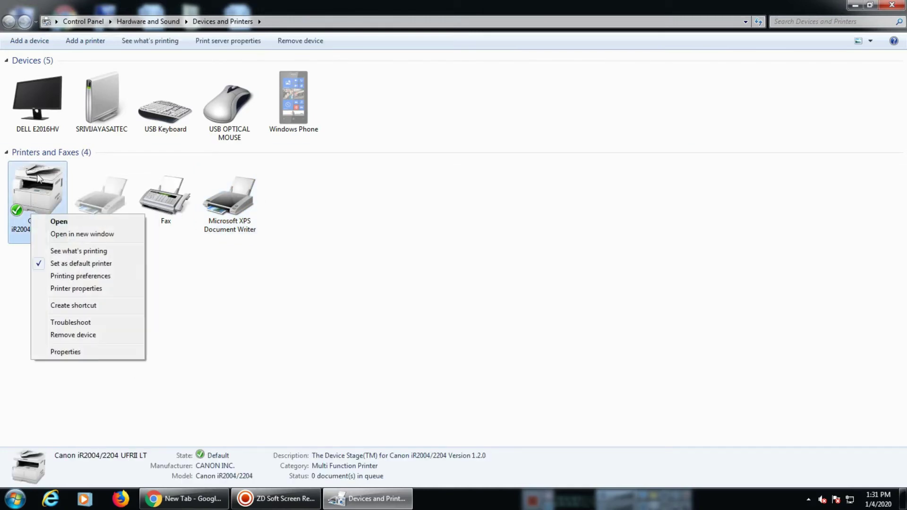
left_click(892, 5)
left_click(892, 5)
Launch the Canon MF Network Scan Utility from the installed programs and look for it among the hidden notification icons.
left_click(3, 504)
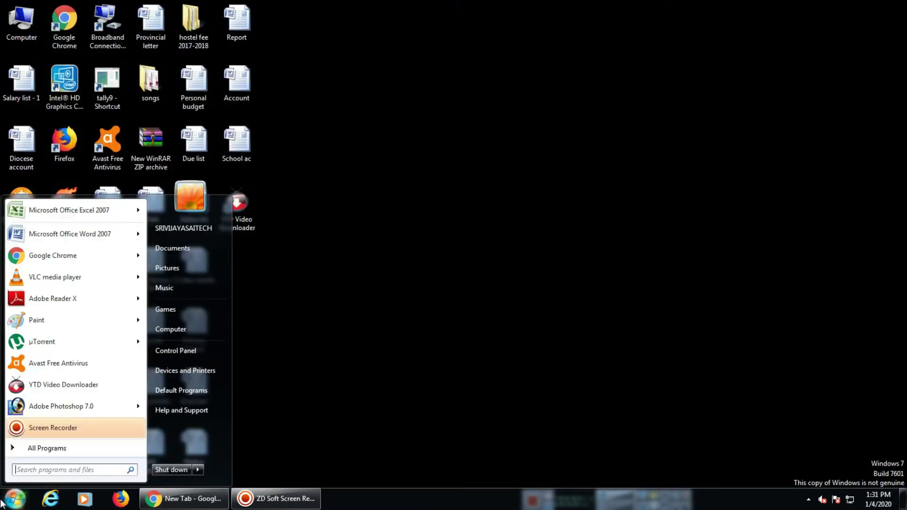
left_click(45, 451)
scroll(89, 315, "down", 4)
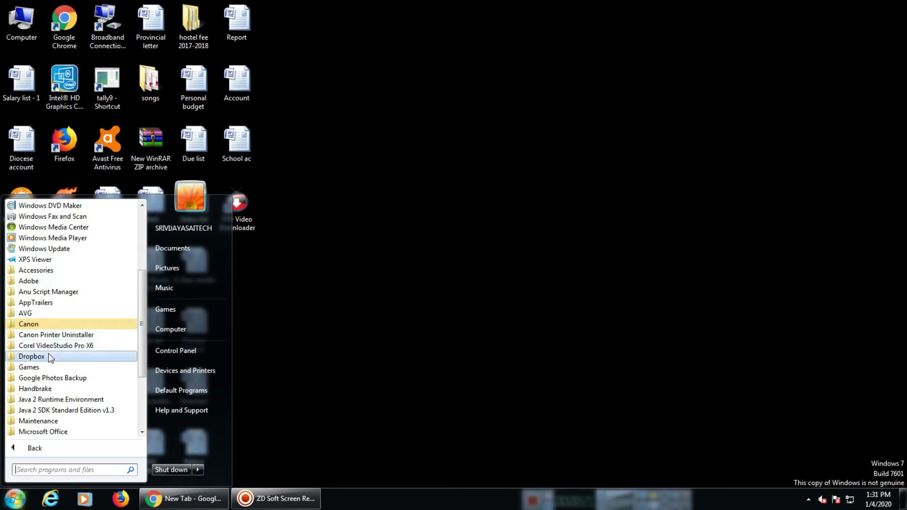
left_click(39, 323)
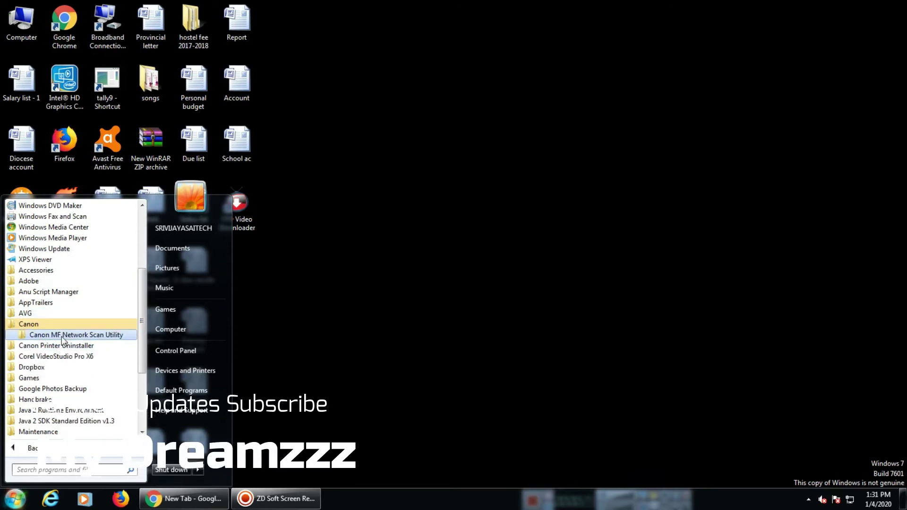
left_click(61, 336)
left_click(76, 347)
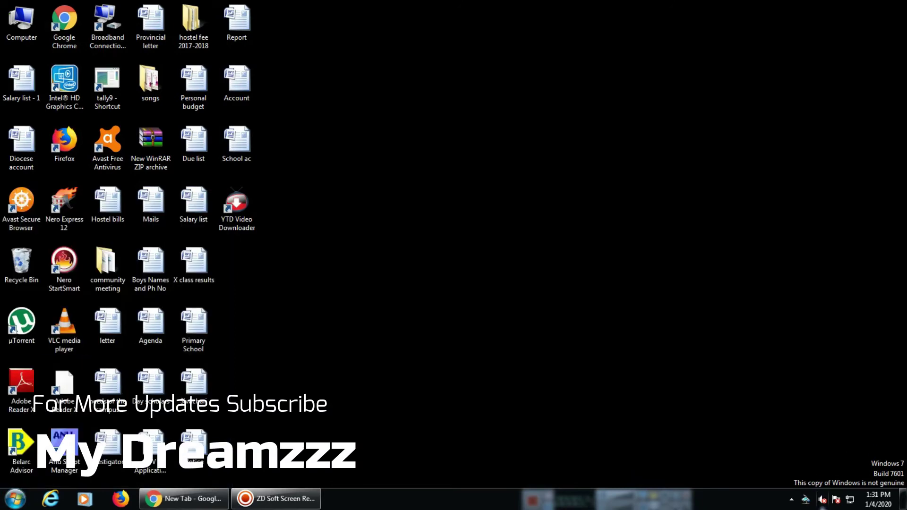
left_click(792, 500)
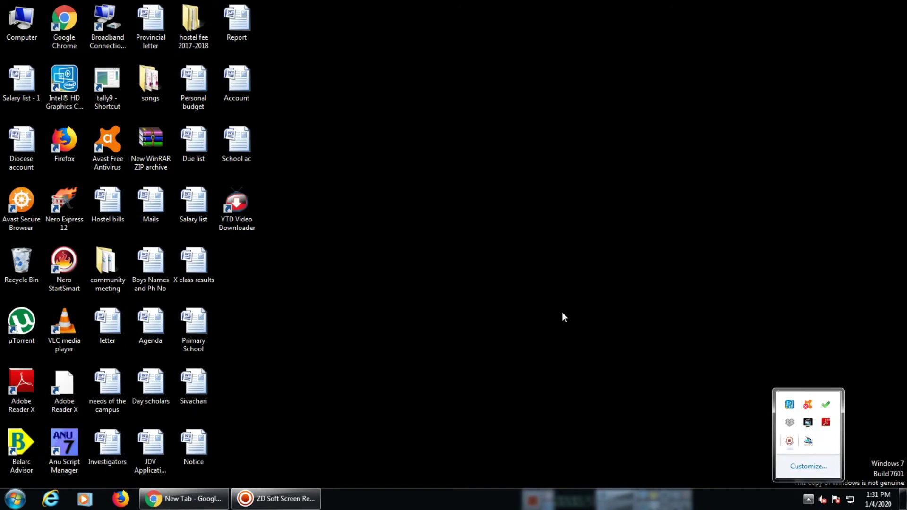
Launch Adobe Photoshop from the installed programs list.
left_click(14, 500)
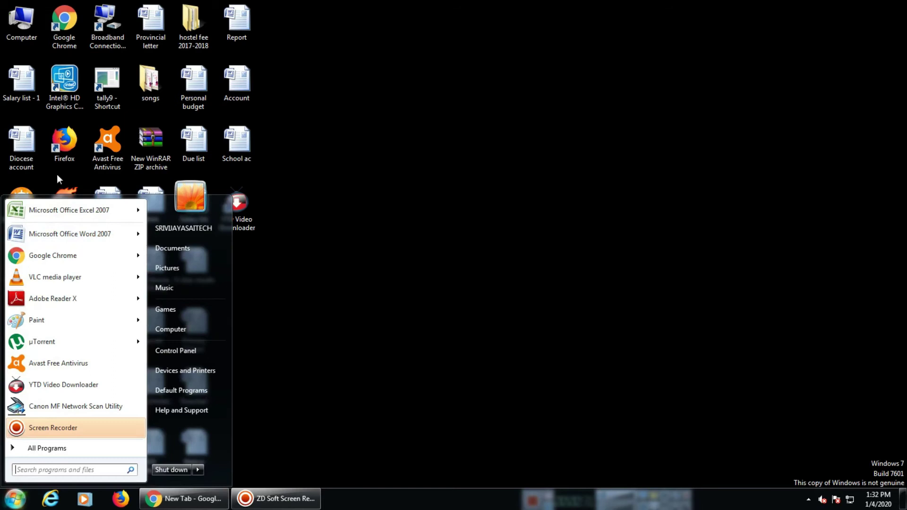
left_click(101, 449)
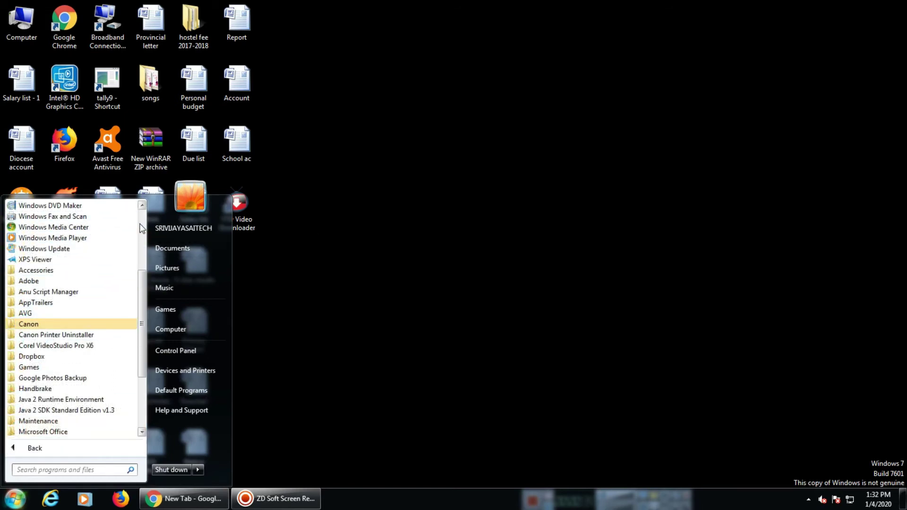
left_click(141, 228)
left_click(84, 227)
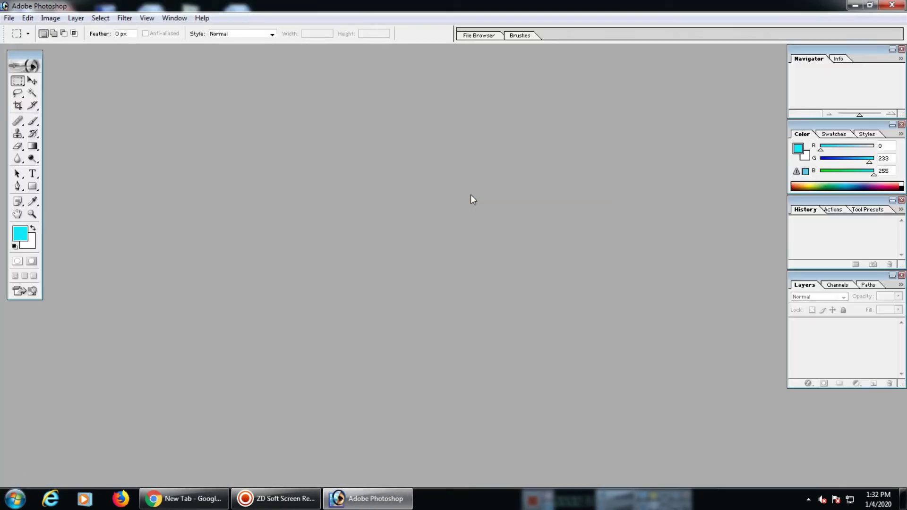
Import from the Canon iR2004/2204 scanner and preview the page in ScanGear MF with the Photo (Color/Platen Glass) source.
left_click(9, 18)
mouse_move(51, 181)
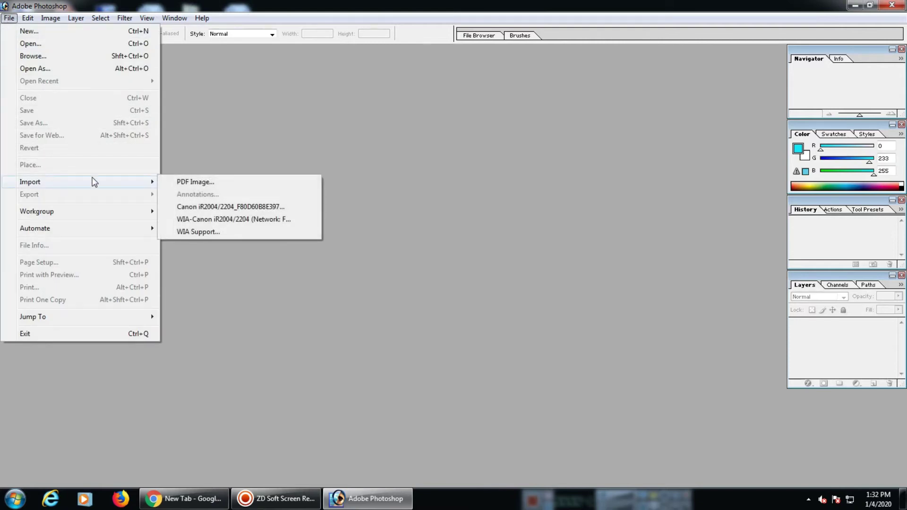
left_click(224, 208)
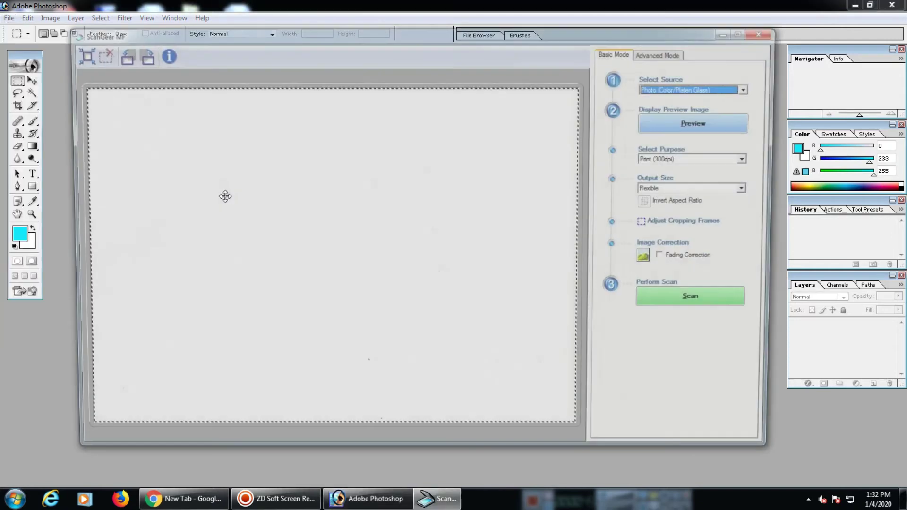
left_click(712, 124)
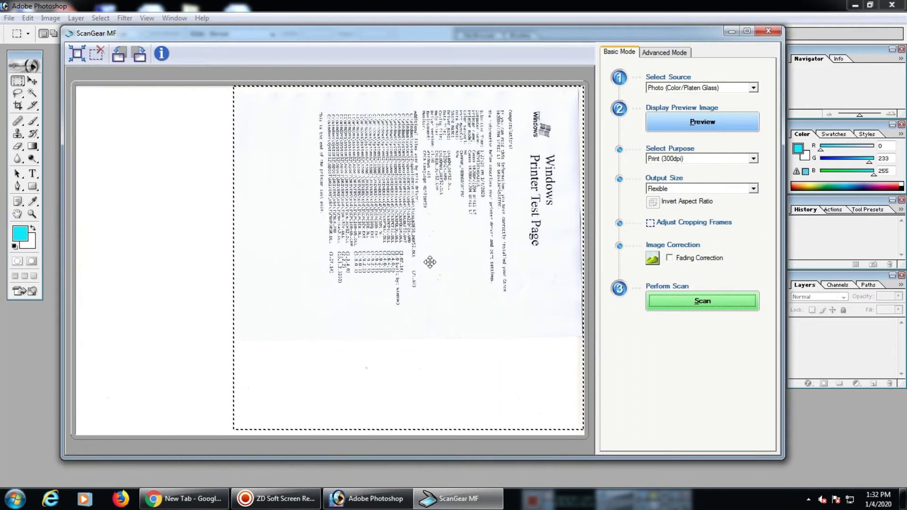
Scan the previewed test page into Photoshop, save it to the Desktop as Untitled-1.jpg in JPEG format, and close the document.
left_click(702, 303)
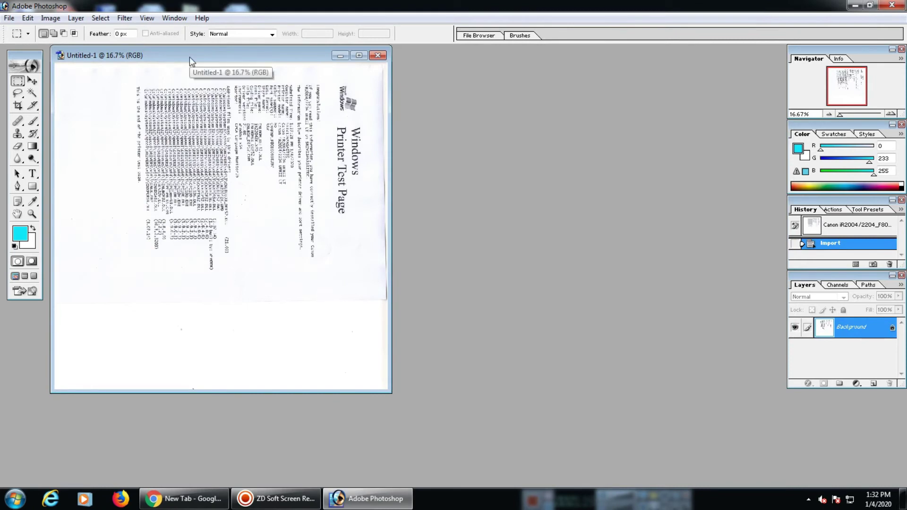
left_click(9, 18)
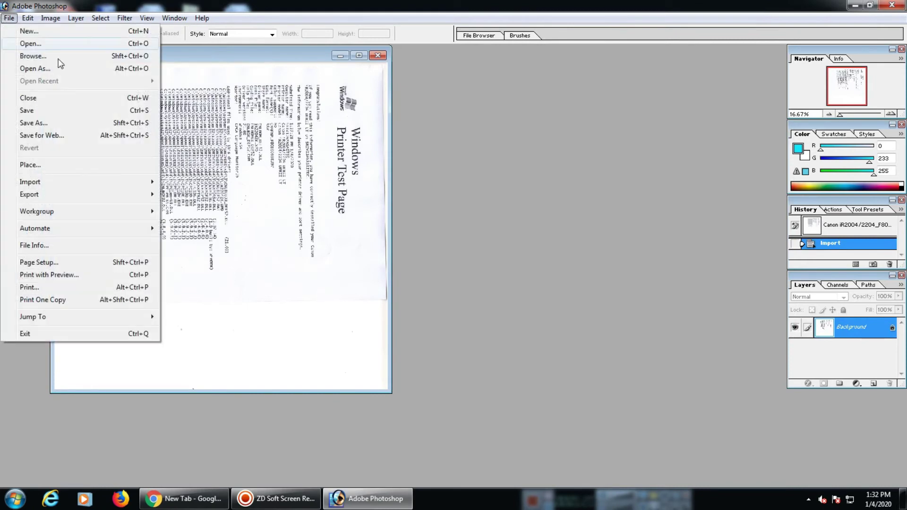
left_click(65, 124)
left_click(251, 113)
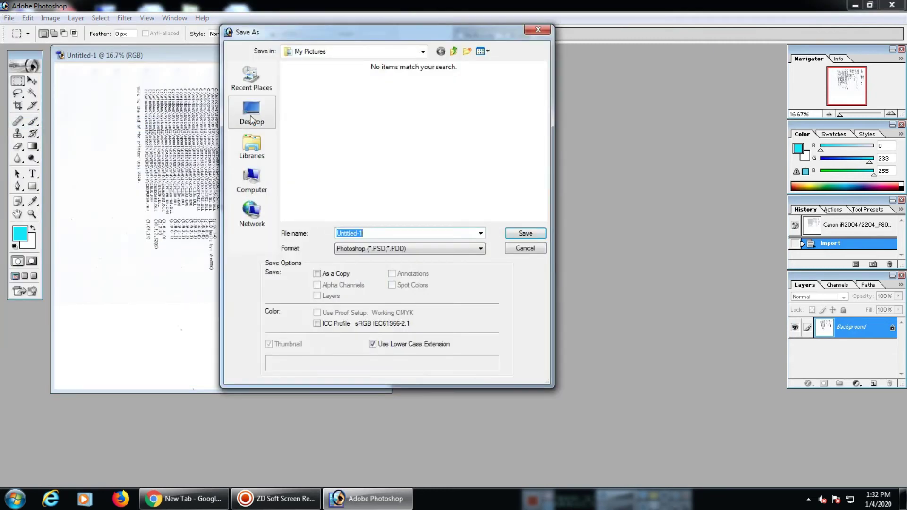
left_click(391, 249)
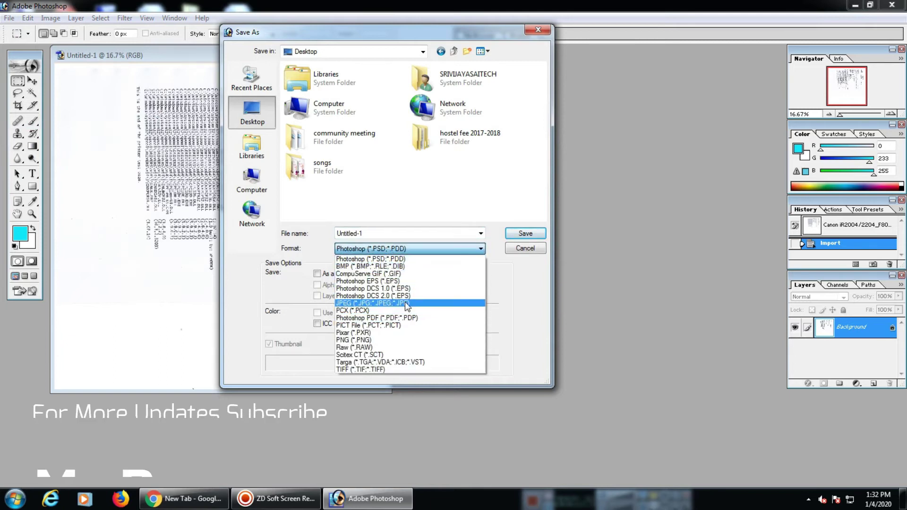
left_click(407, 304)
left_click(526, 235)
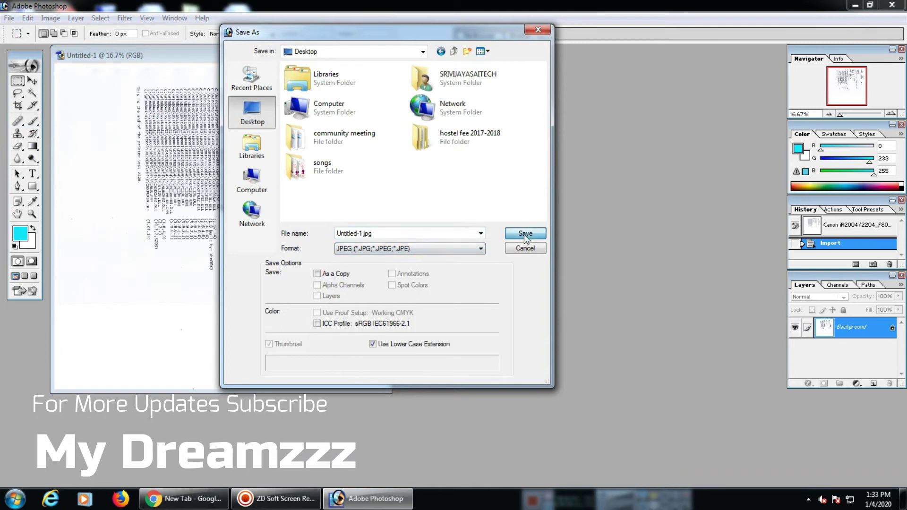
left_click(468, 135)
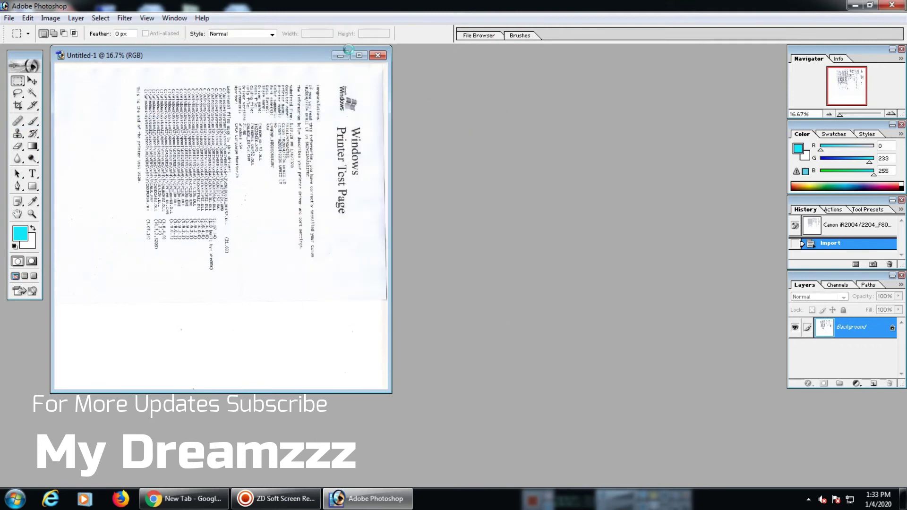
left_click(378, 56)
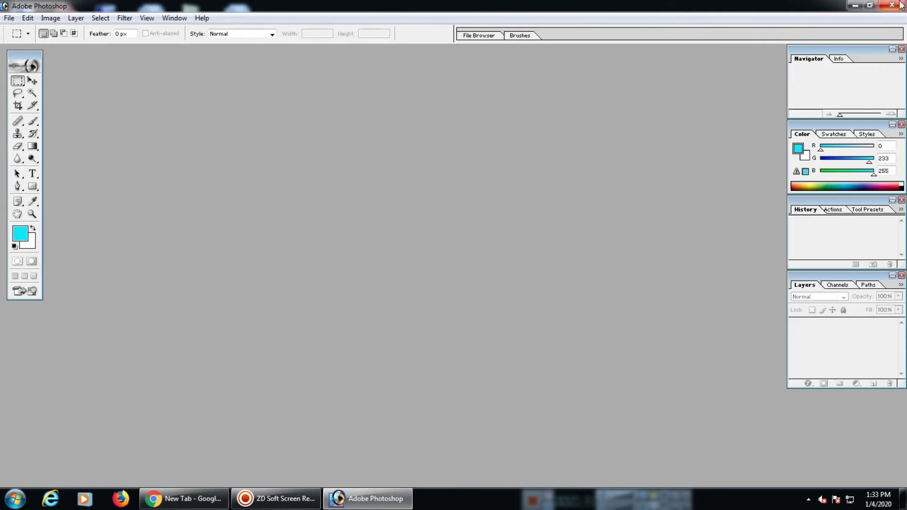
Minimize Photoshop, open the Untitled-1 image from the desktop in Windows Photo Viewer, and rotate it counterclockwise so it reads upright.
left_click(855, 5)
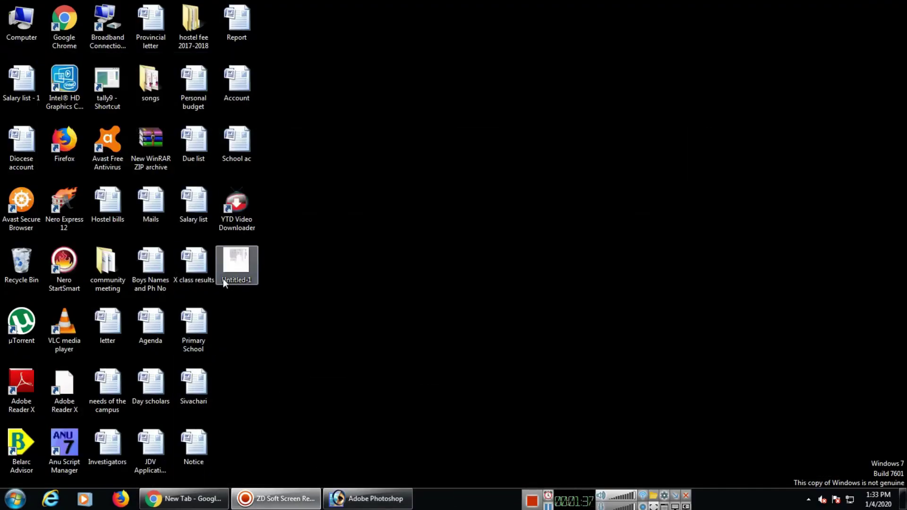
right_click(237, 265)
mouse_move(326, 286)
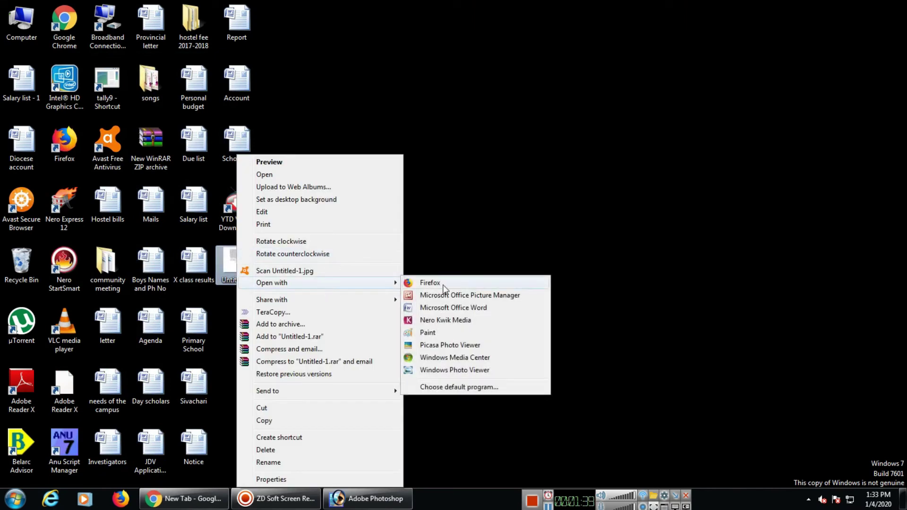
left_click(452, 370)
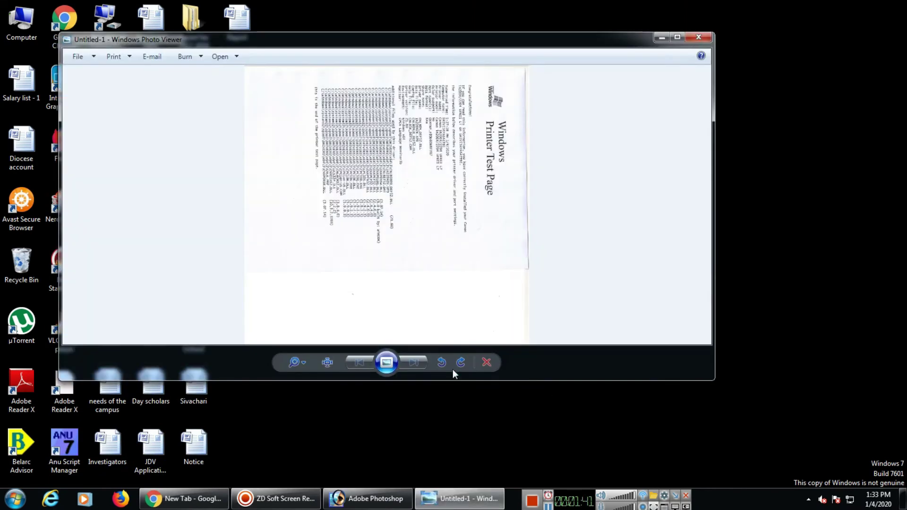
left_click(443, 362)
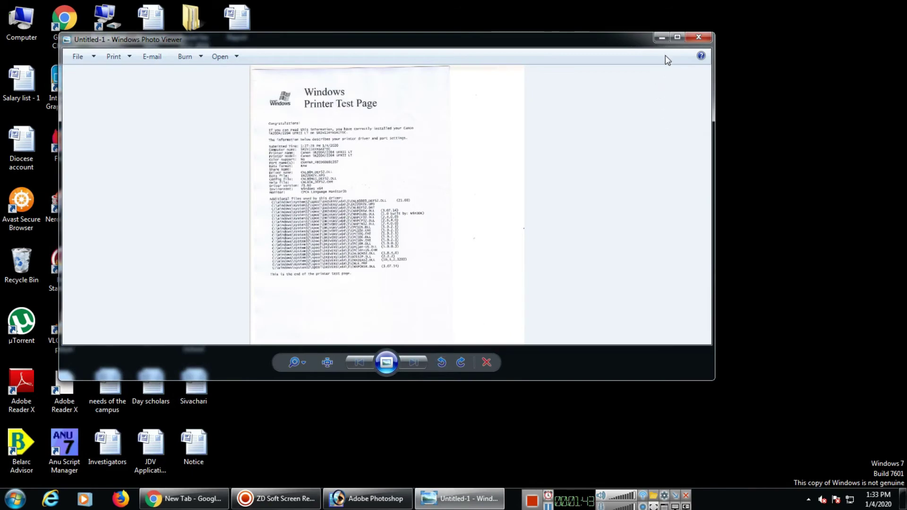
Maximize the photo viewer, examine the scanned test page text up close and as a whole, and close the viewer.
left_click(677, 38)
scroll(528, 342, "up", 3)
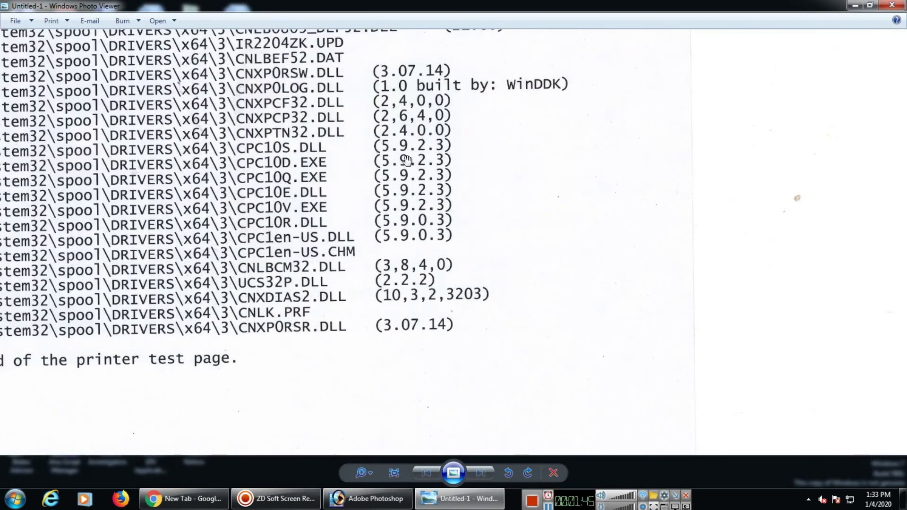
left_click_drag(735, 422, 683, 95)
left_click_drag(609, 375, 591, 161)
left_click_drag(553, 369, 667, 162)
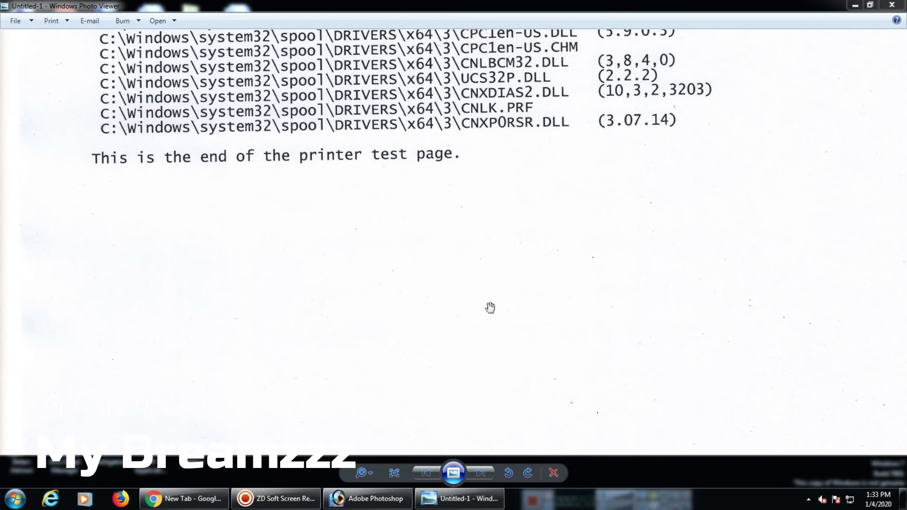
scroll(492, 301, "down", 5)
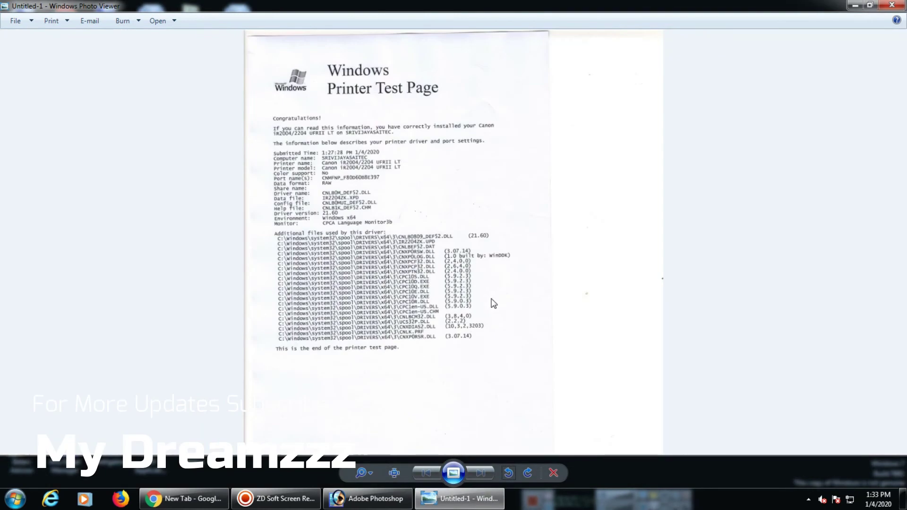
left_click(904, 7)
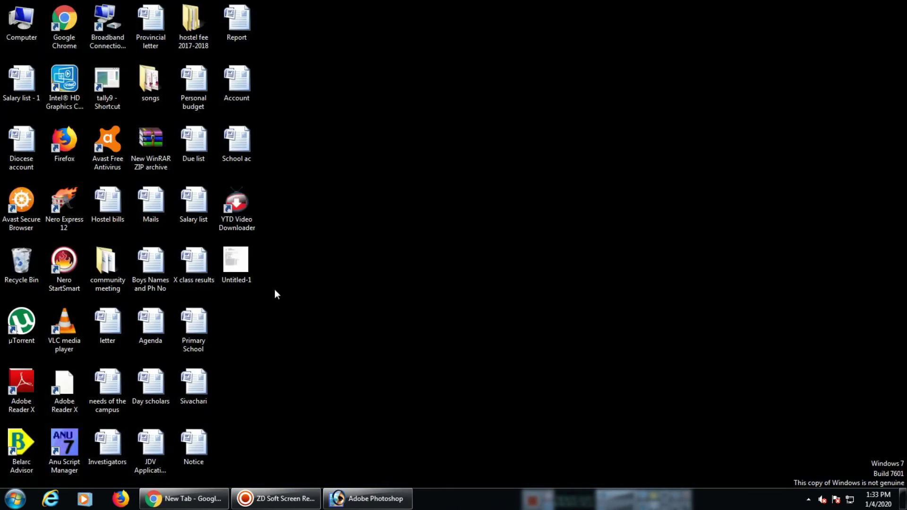
Move the Untitled-1 scan from the desktop to the Recycle Bin and switch back to Photoshop.
right_click(246, 271)
left_click(274, 450)
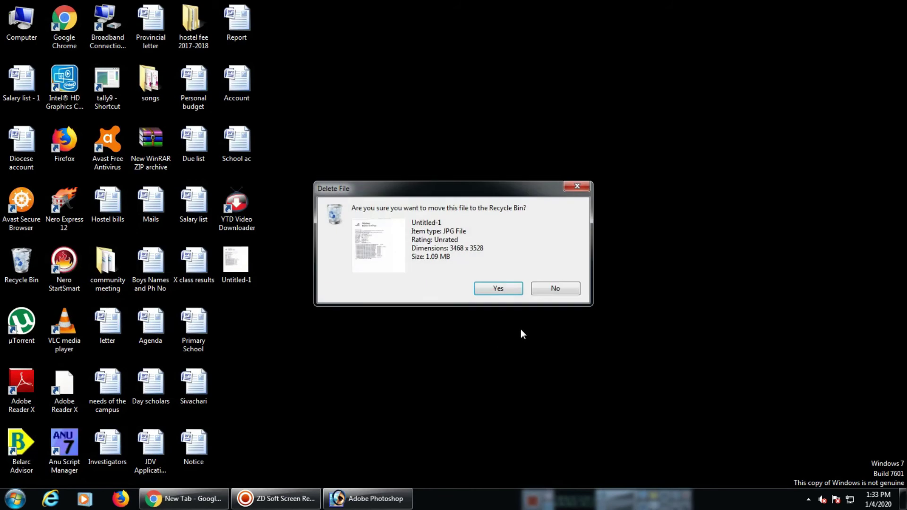
left_click(509, 289)
left_click(386, 499)
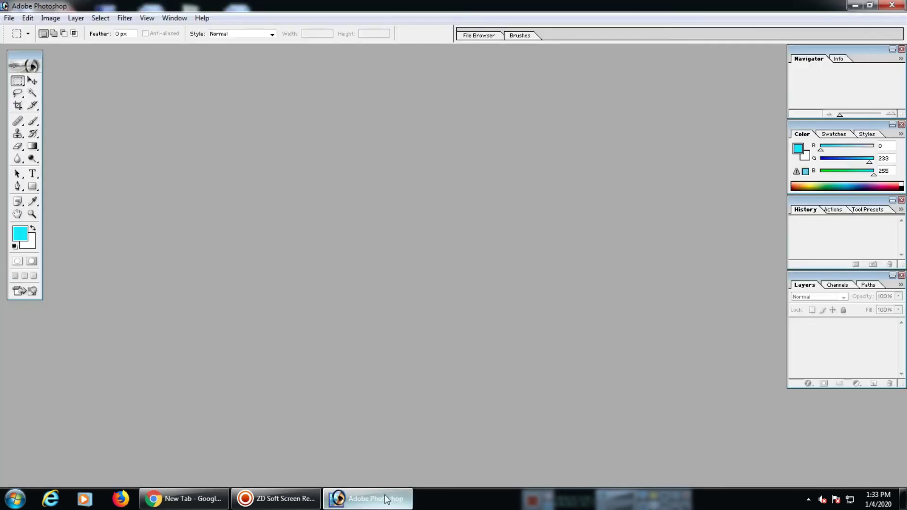
left_click(9, 18)
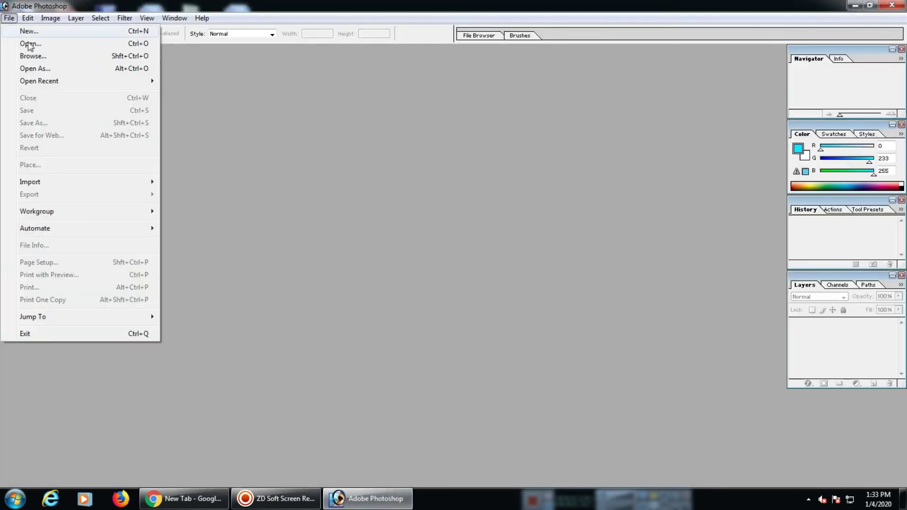
mouse_move(34, 185)
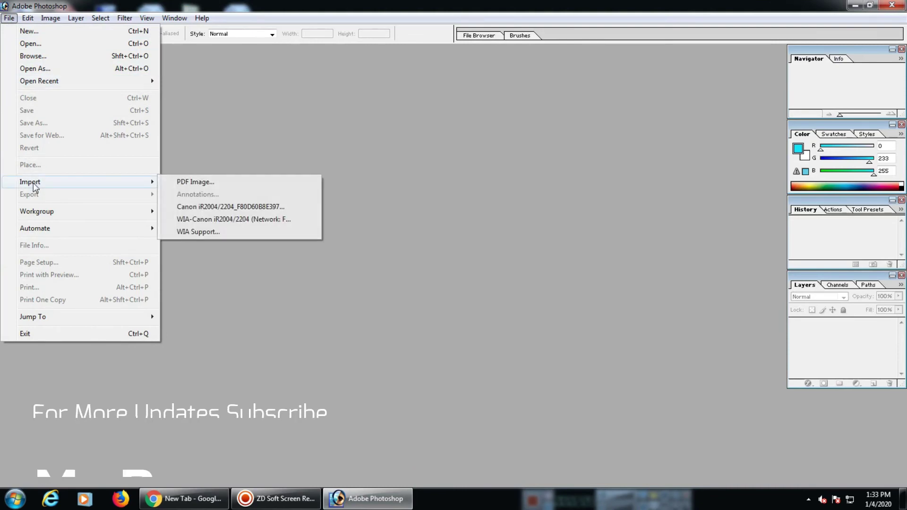
left_click(218, 184)
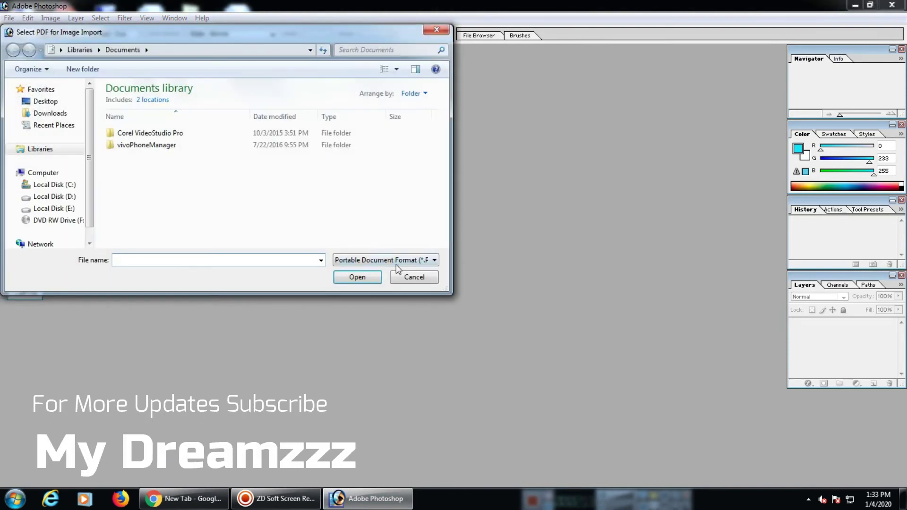
left_click(401, 277)
Import from the Canon iR2004/2204 scanner again, refresh the page preview in ScanGear MF, and scan the page into a new document.
left_click(9, 18)
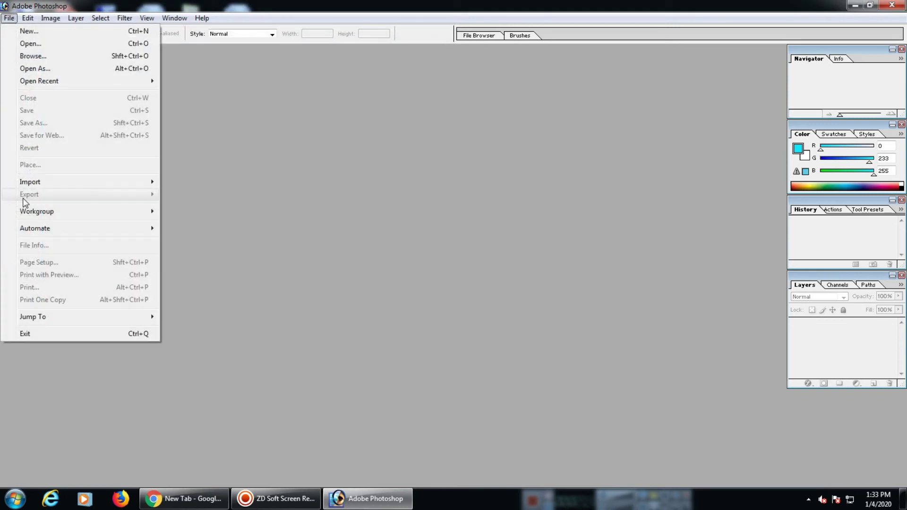
mouse_move(48, 183)
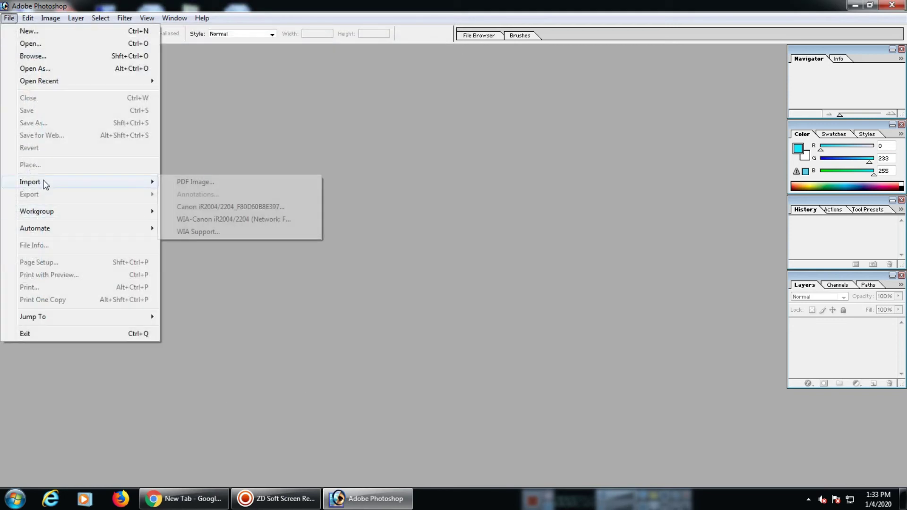
left_click(242, 211)
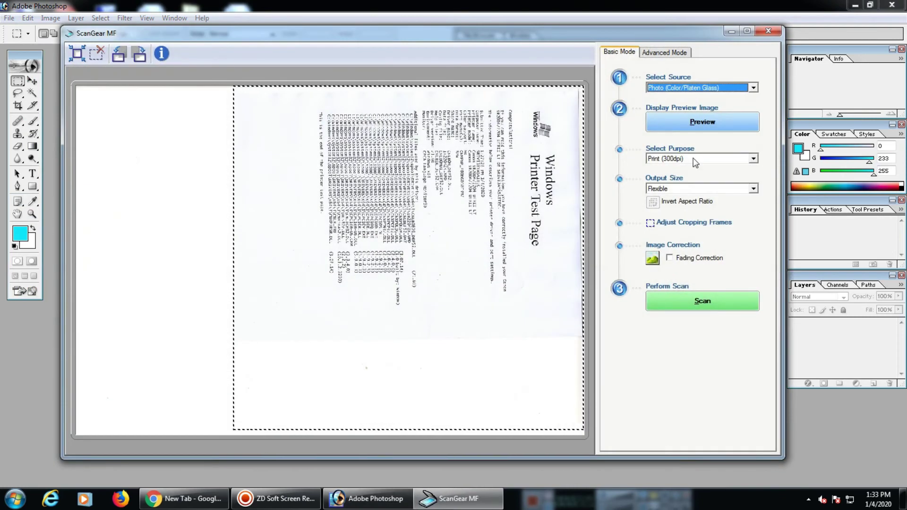
left_click(702, 122)
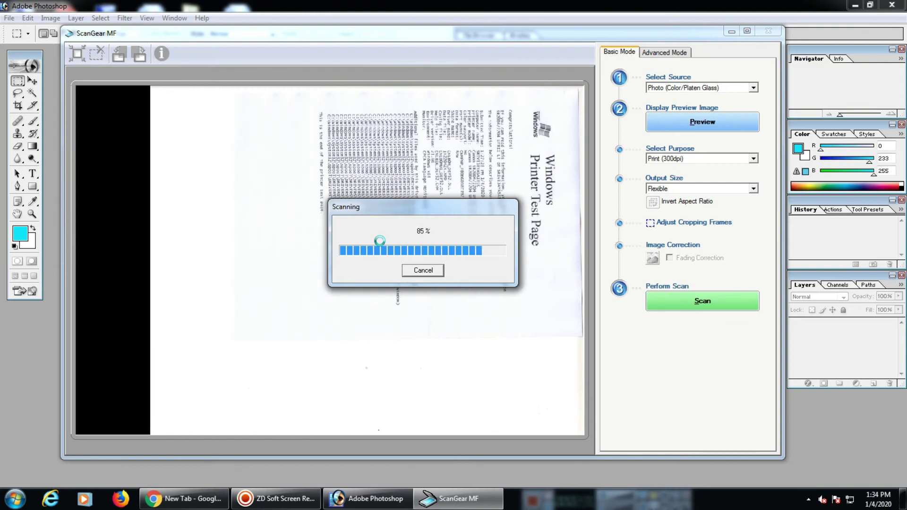
left_click(702, 301)
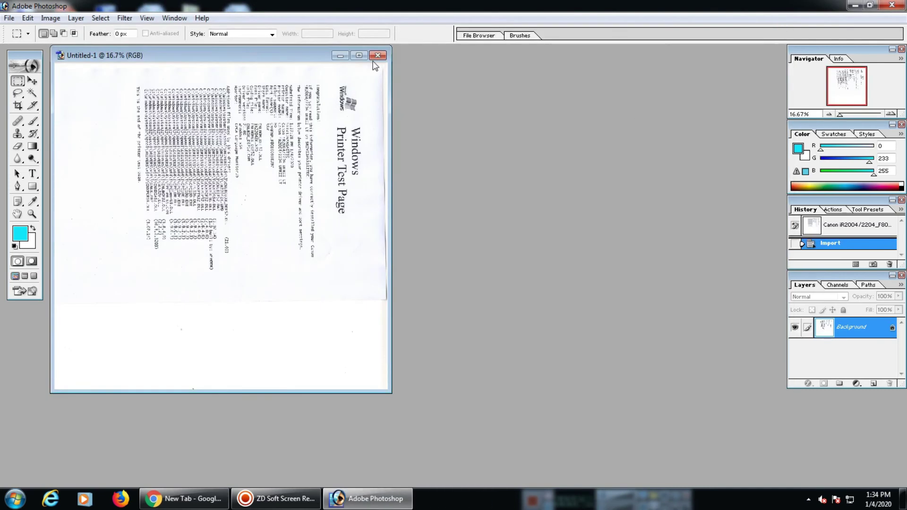
left_click(276, 499)
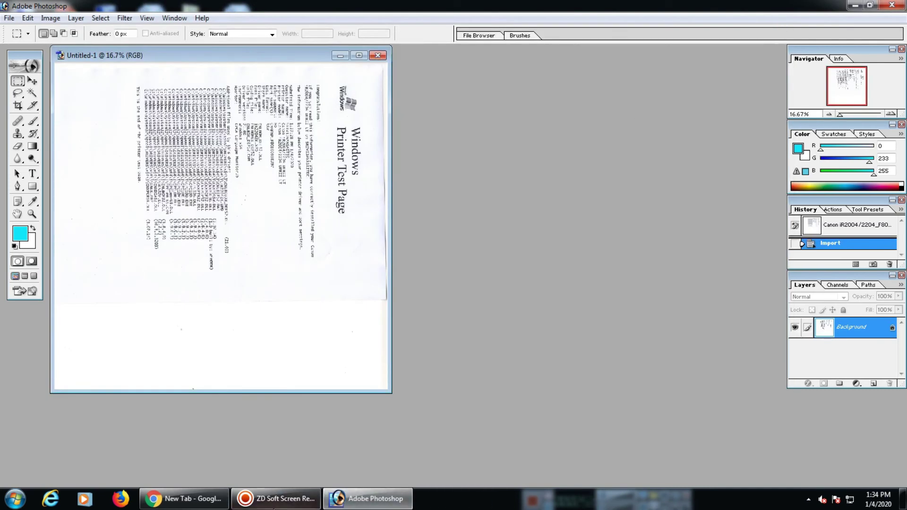
left_click(533, 501)
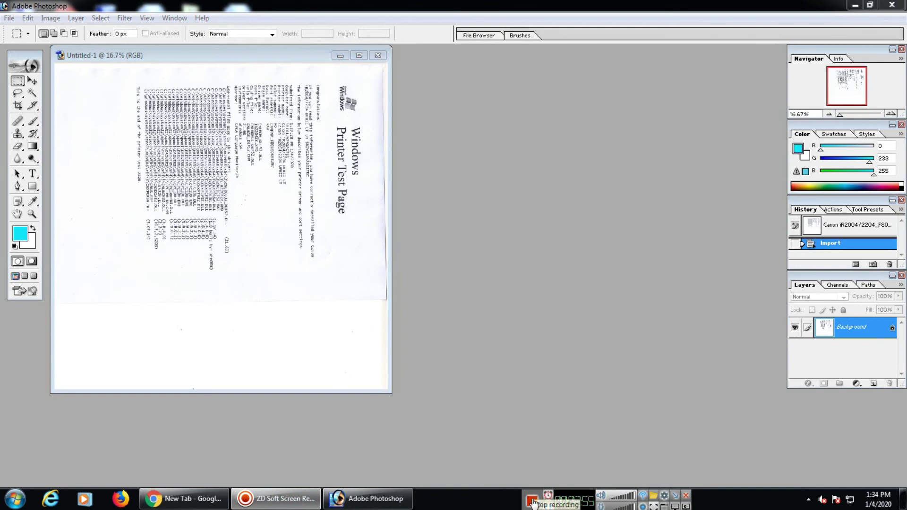